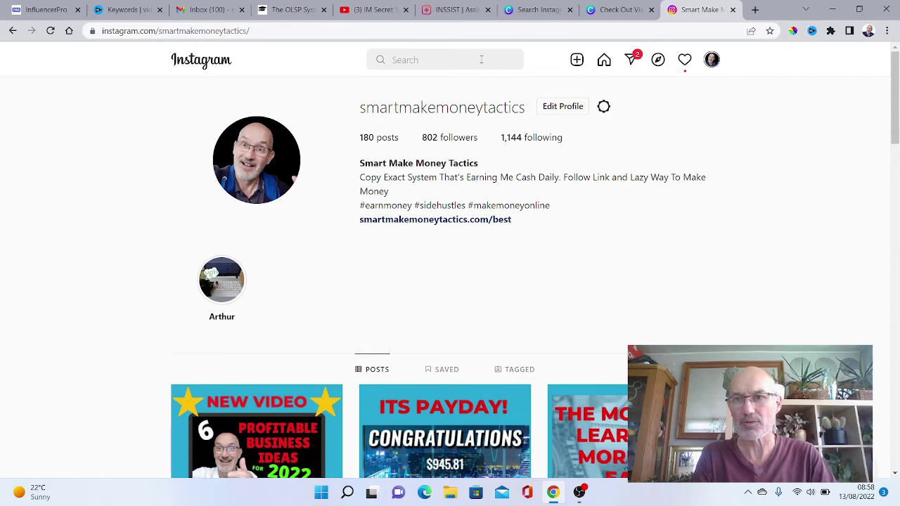
- In a new tab, search Google for 'inssist', correcting the misspelled 'insssit'
click(756, 10)
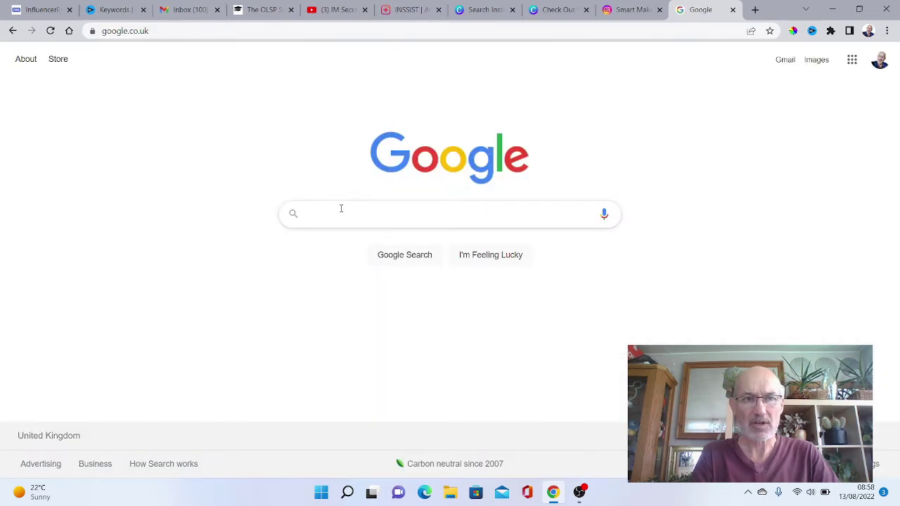
text(i)
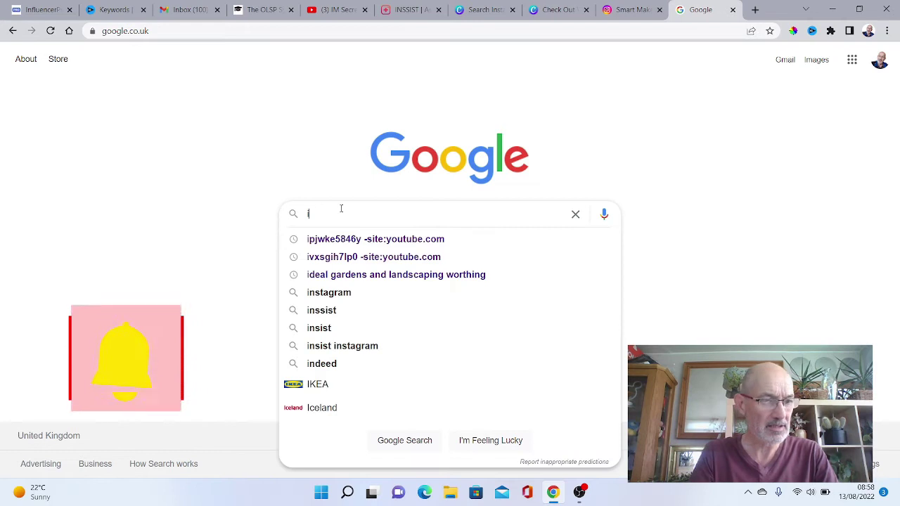
text(nsssi)
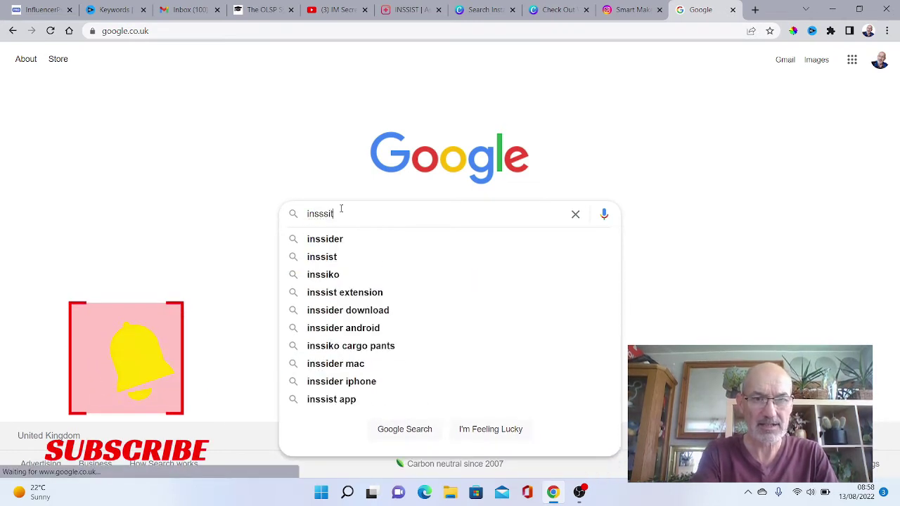
text(t)
key(BackSpace)
key(BackSpace)
key(BackSpace)
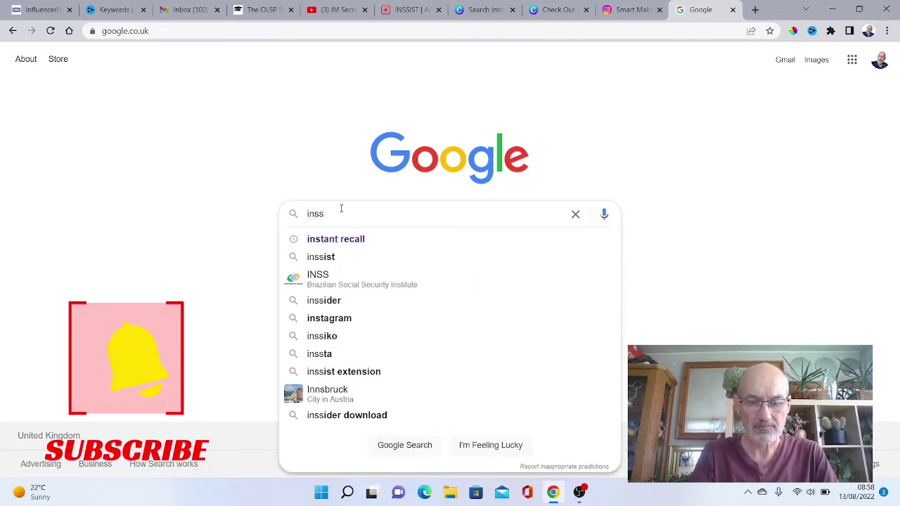
text(ist)
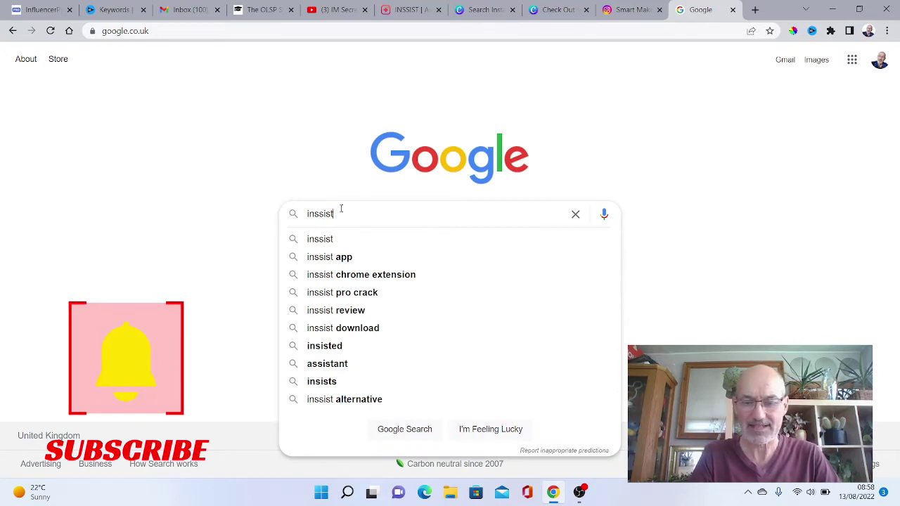
key(Return)
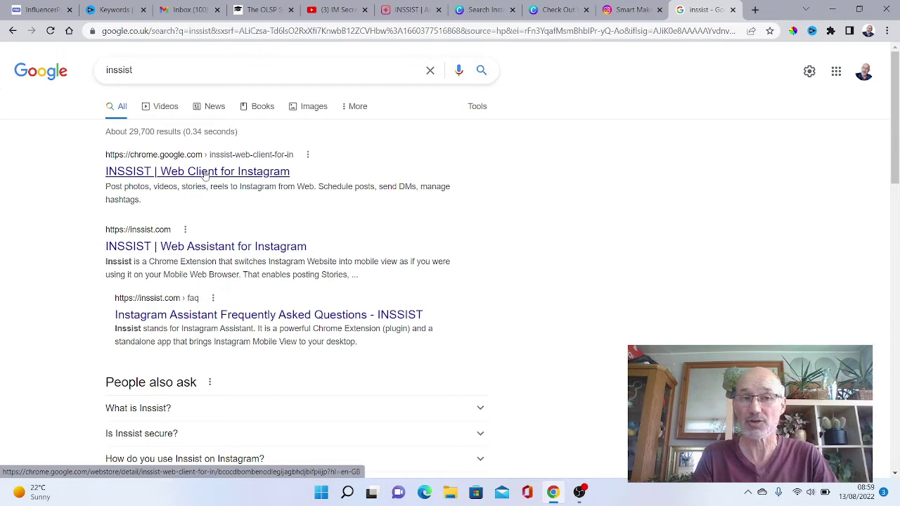
- Open the INSSIST Web Client for Instagram Chrome Web Store listing from the results
click(205, 175)
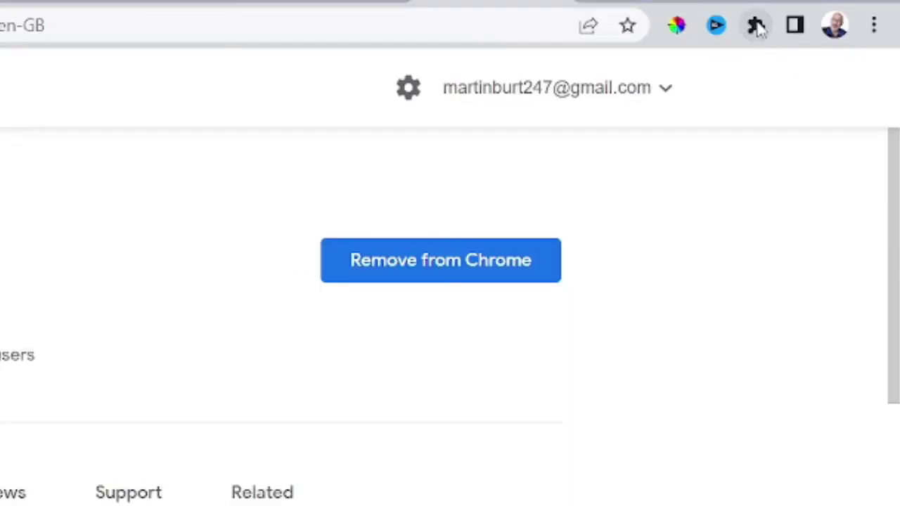
- Open the browser's Extensions menu to launch INSSIST
click(757, 28)
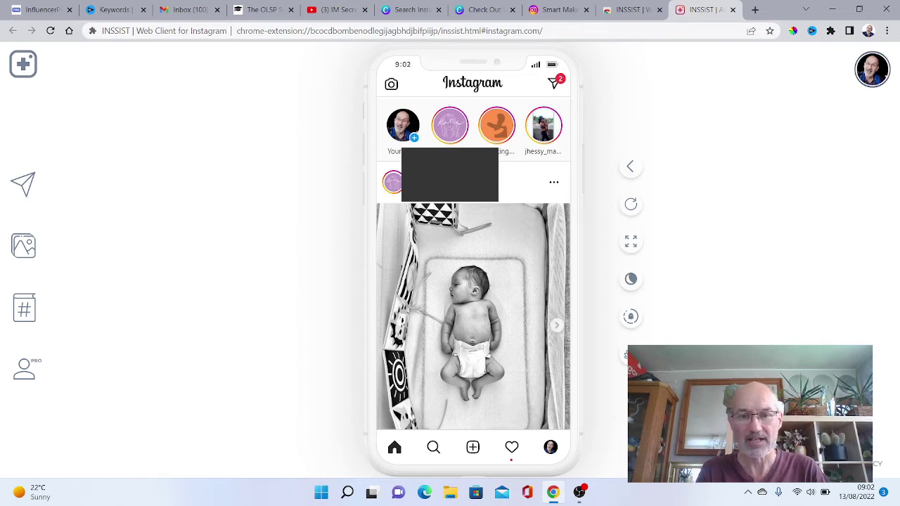
- Create a new reel from the 'Check Out Via Link In Bio' video in Downloads
click(472, 448)
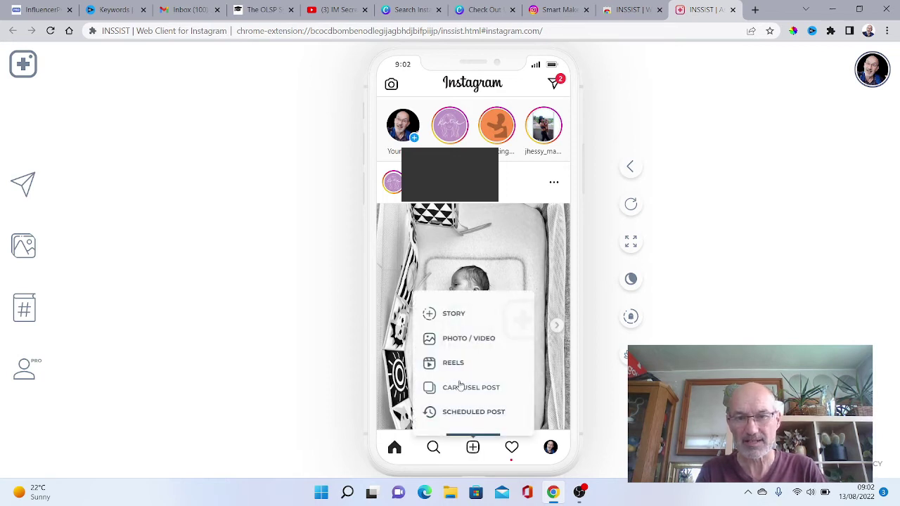
click(454, 364)
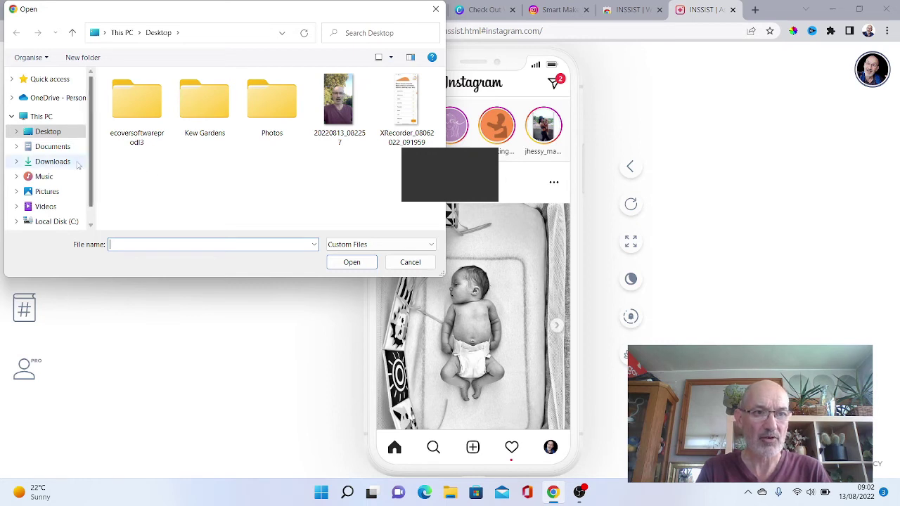
click(56, 164)
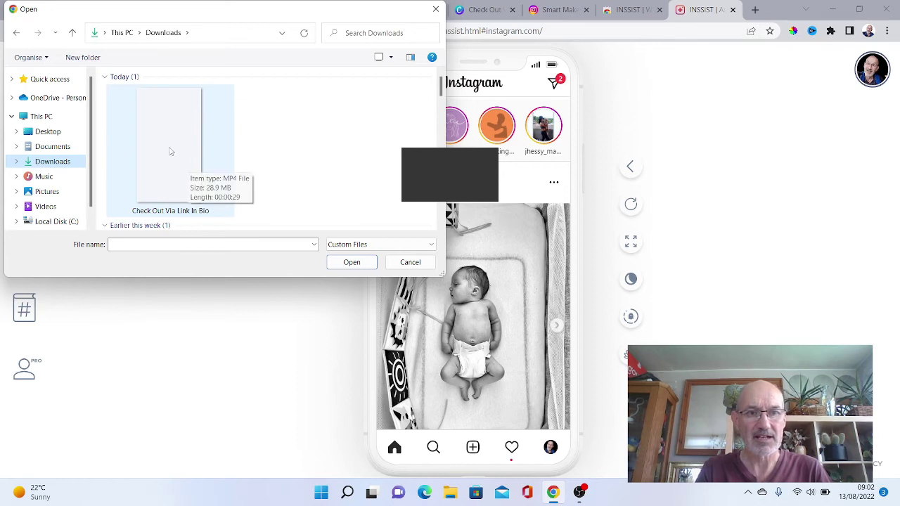
click(170, 152)
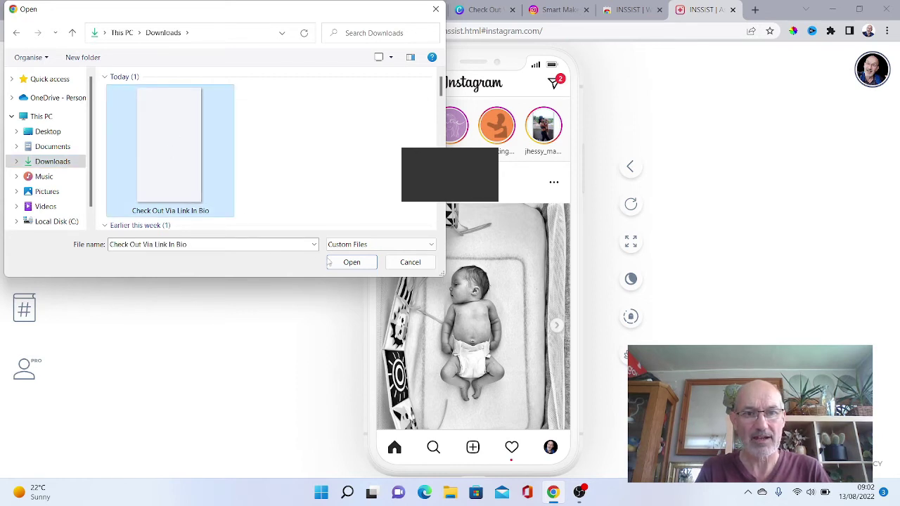
click(350, 264)
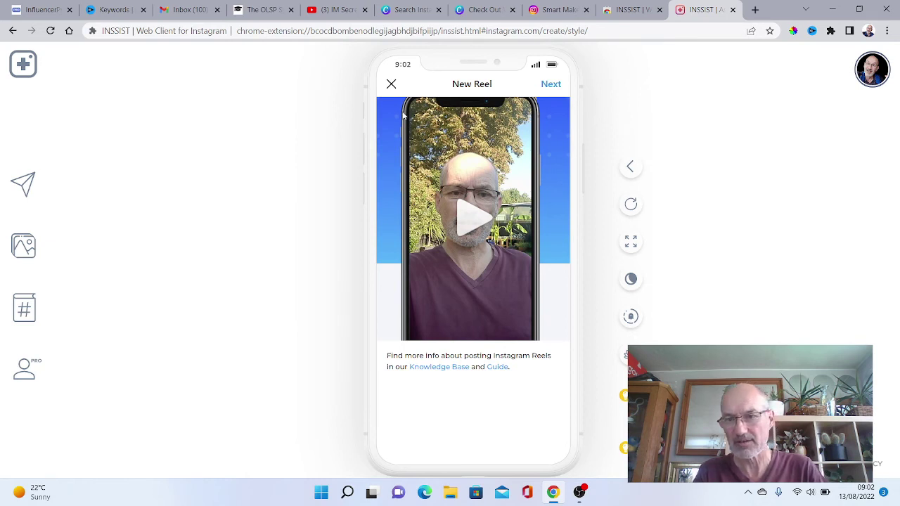
- Go to the reel details and paste the caption announcing the new online-marketing YouTube channel
click(555, 89)
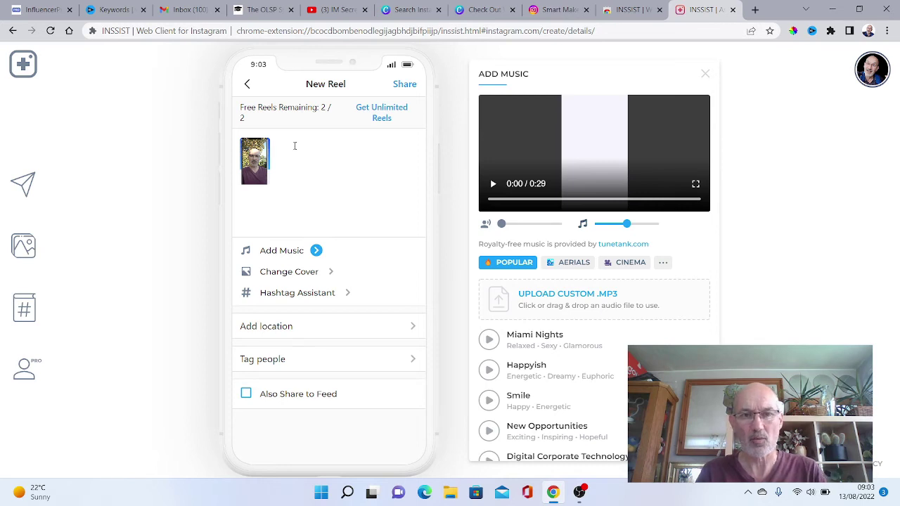
text(Hey, I have just launched a brand new YouTube channel all about marketing online)
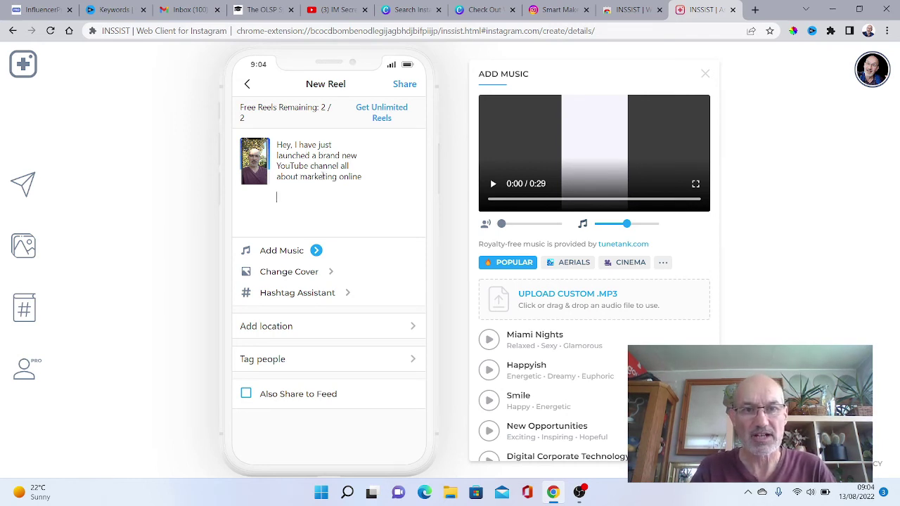
click(368, 181)
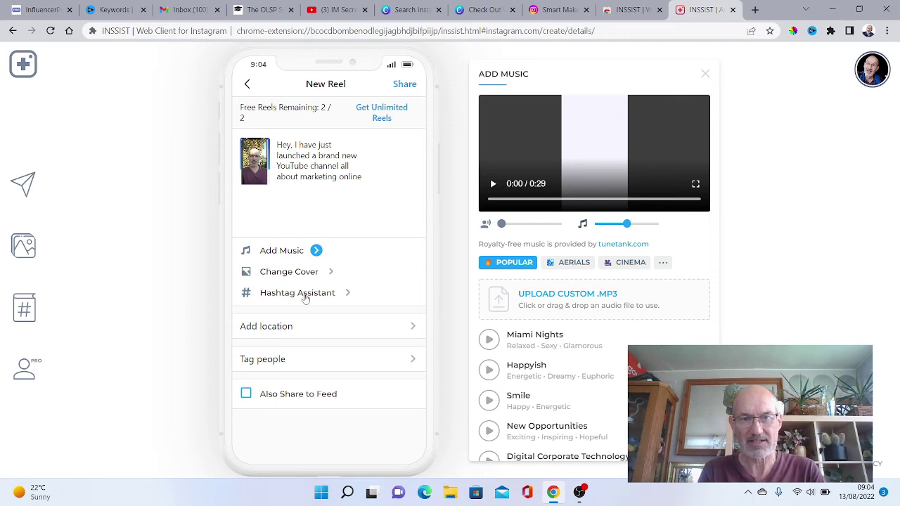
- Use the Hashtag Assistant's suggestions to append #businessowner to the caption
click(303, 290)
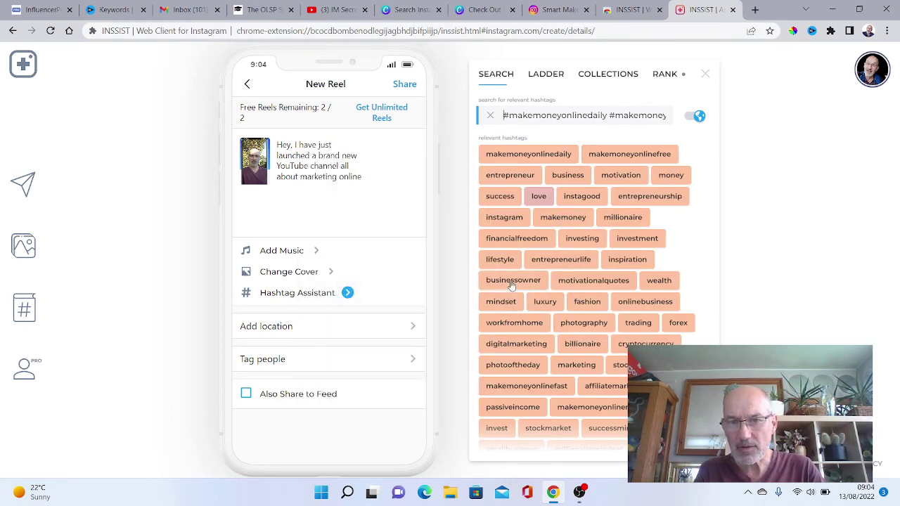
click(511, 281)
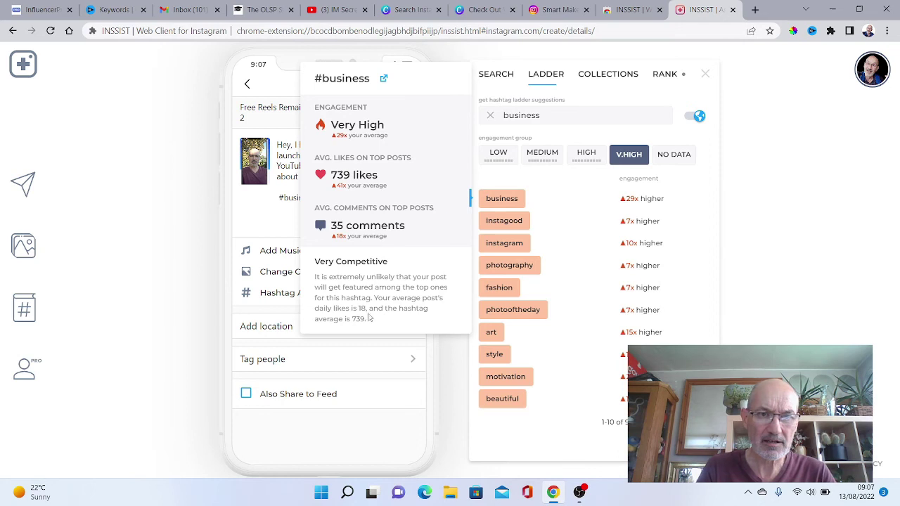
- Add #business, #youtube, #entrepreneures and #affiliatemarketingbusiness from the Ladder engagement suggestions
click(509, 199)
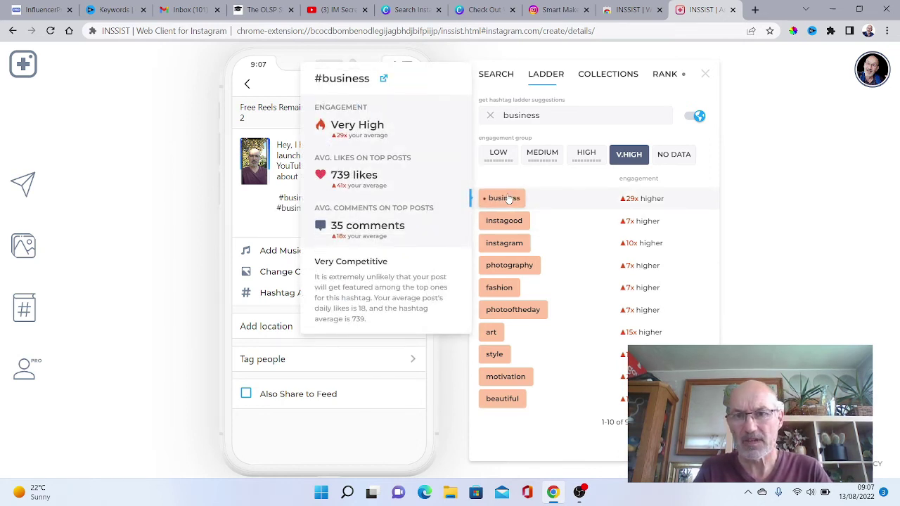
click(583, 156)
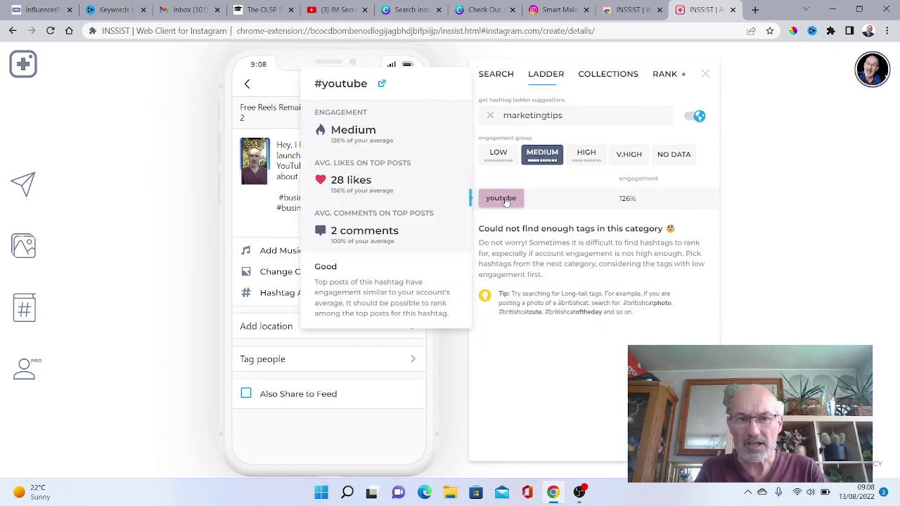
click(505, 200)
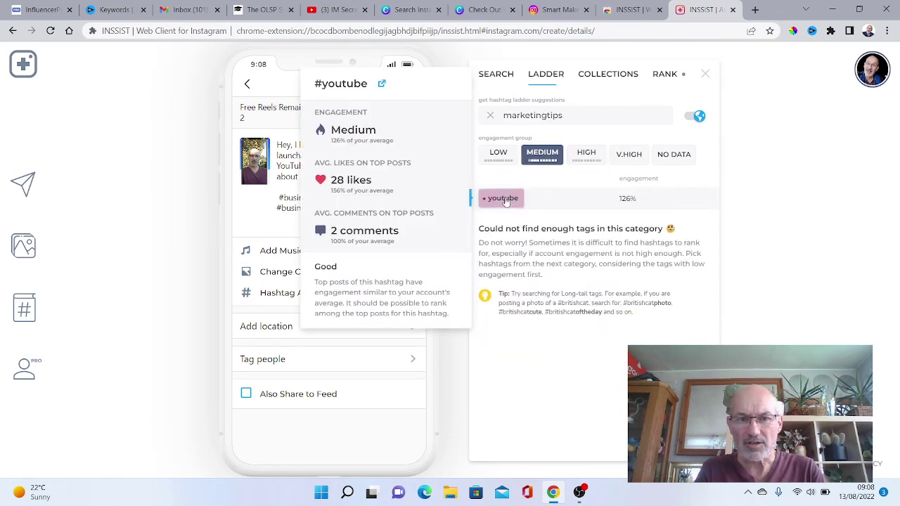
click(586, 155)
scroll(556, 285, down, 2)
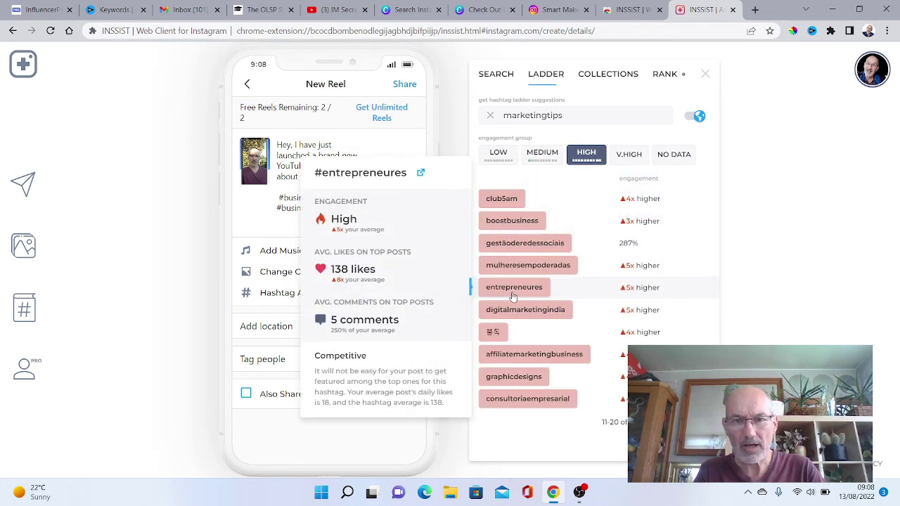
click(514, 296)
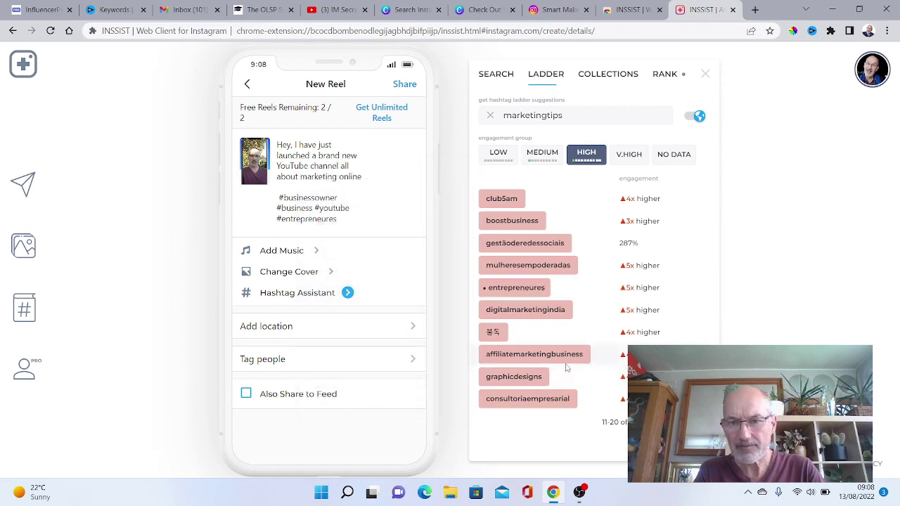
mouse_move(535, 355)
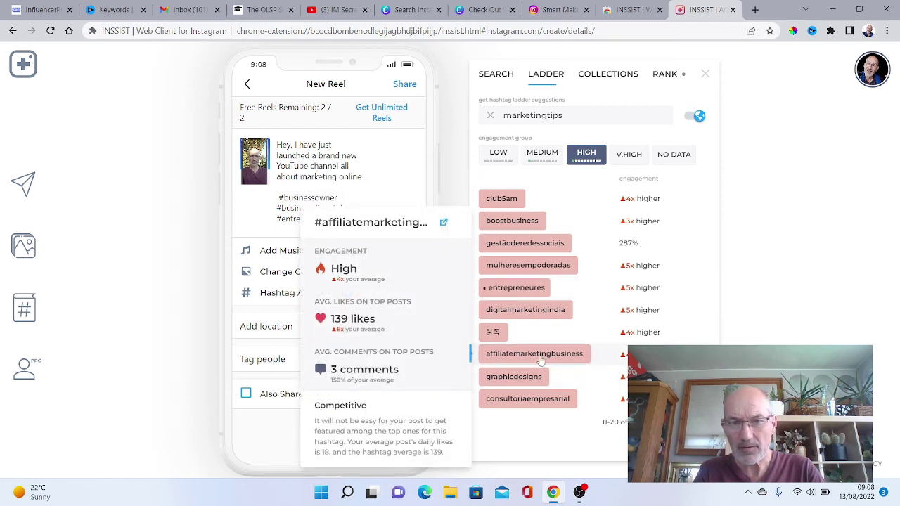
click(539, 359)
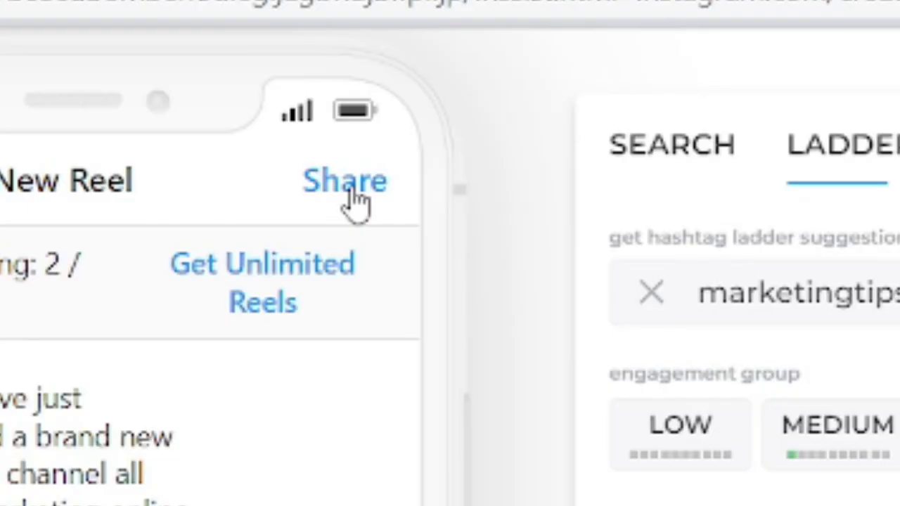
- Share the reel to Instagram and let the upload start on the feed
click(346, 201)
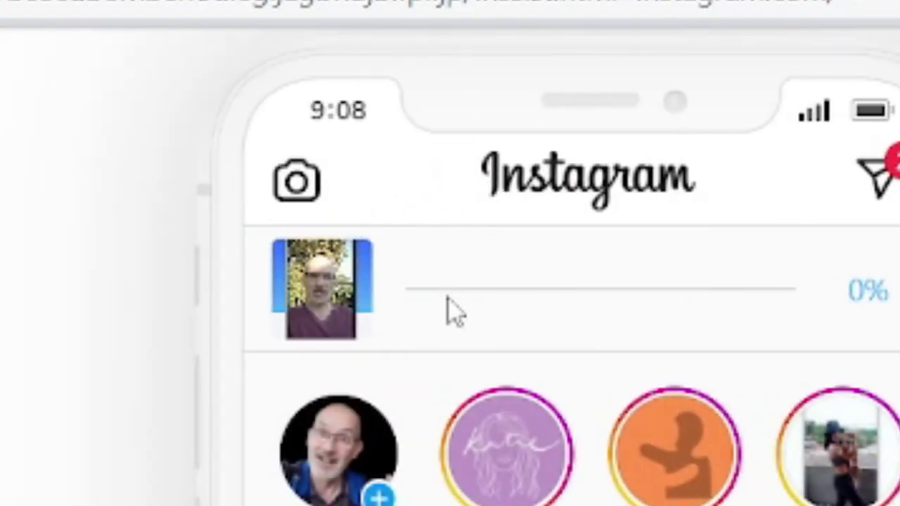